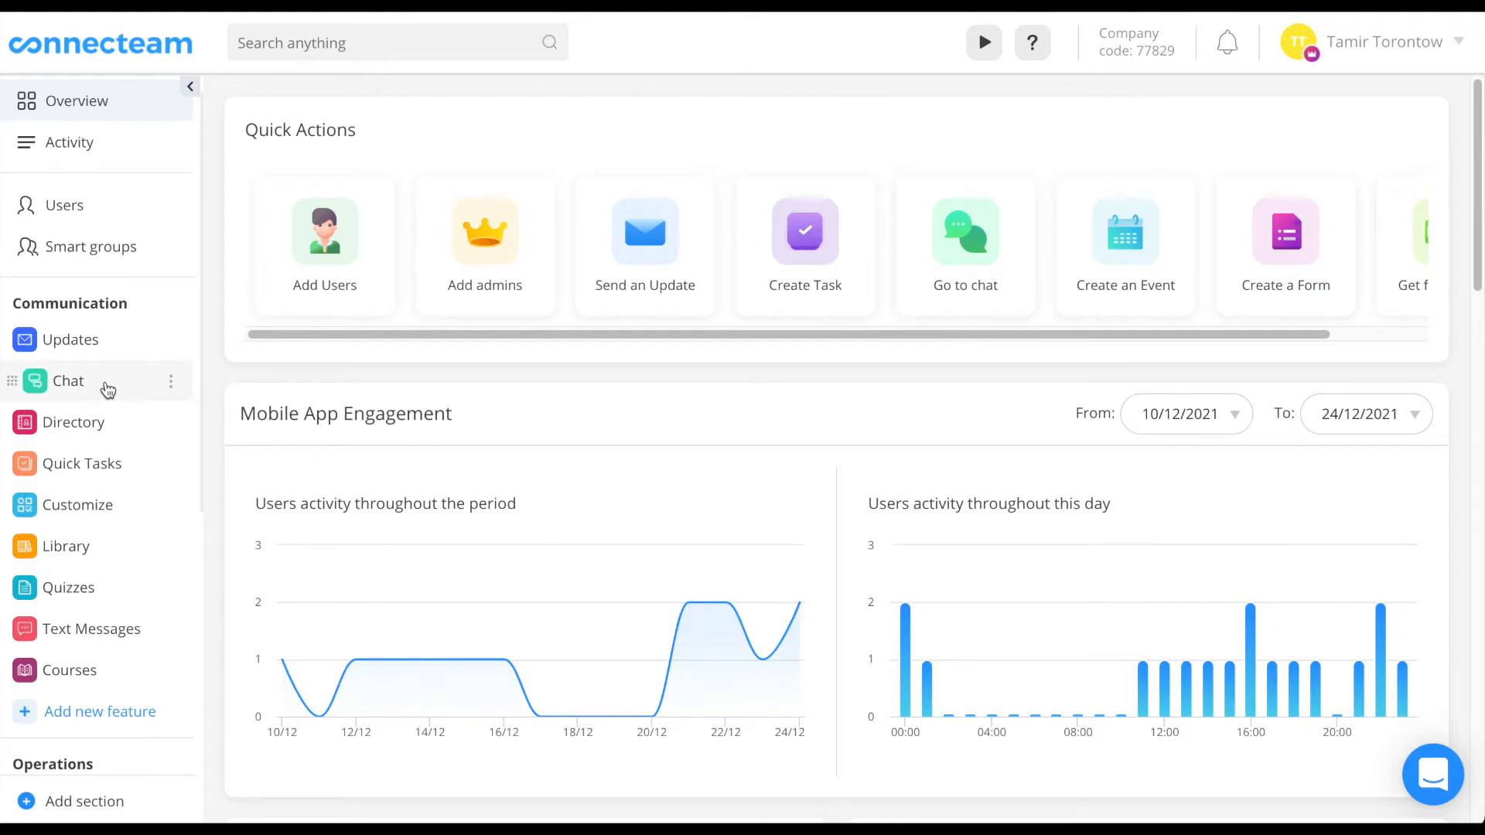
# - Go to the Chat page and reveal the extra chat options menu
pyautogui.click(107, 389)
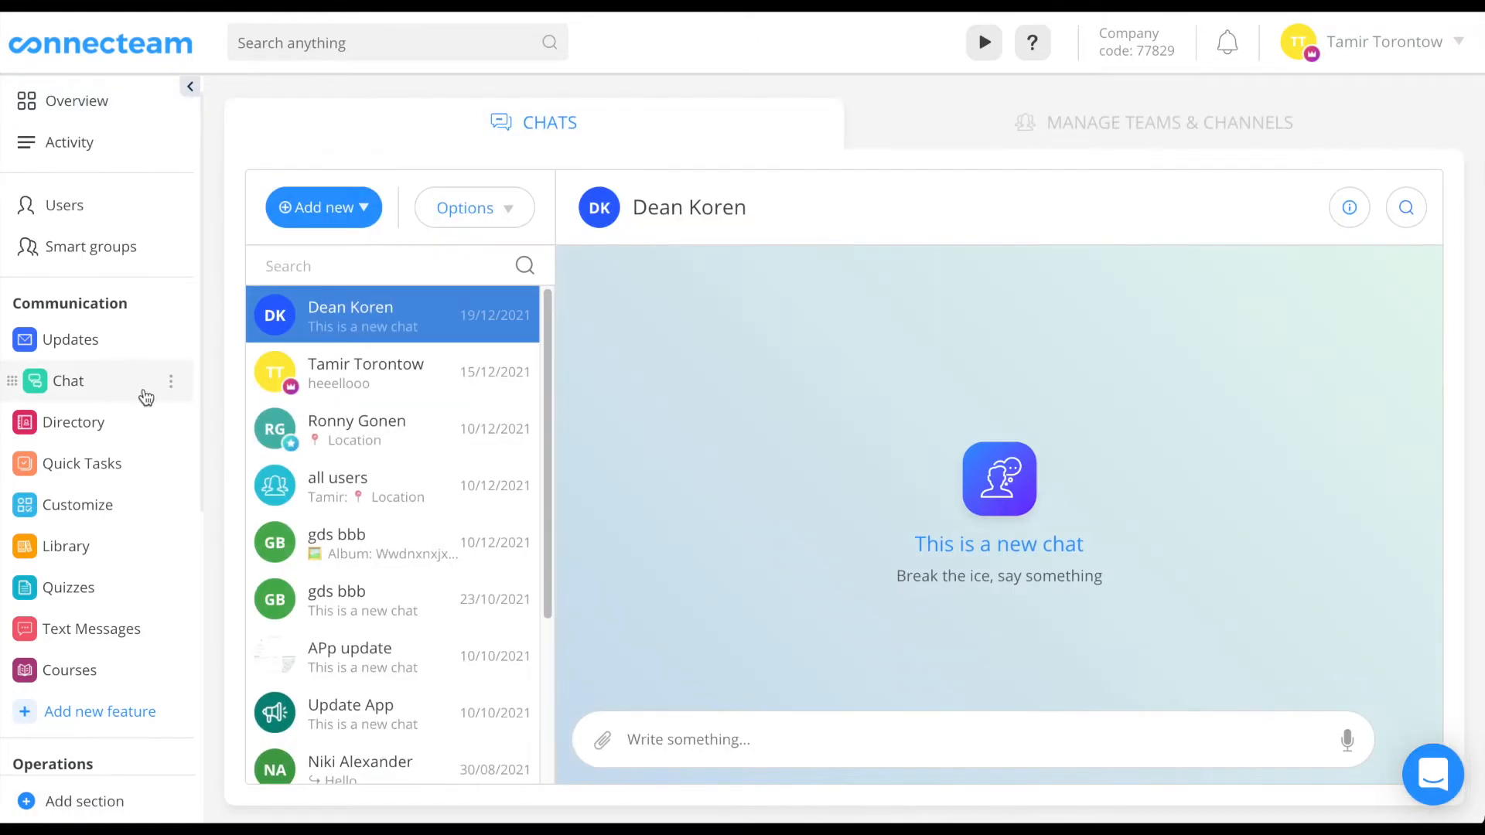
pyautogui.click(509, 210)
# - In Chat Settings, limit mobile users to chatting with selected users and bar them from creating teams
pyautogui.click(434, 250)
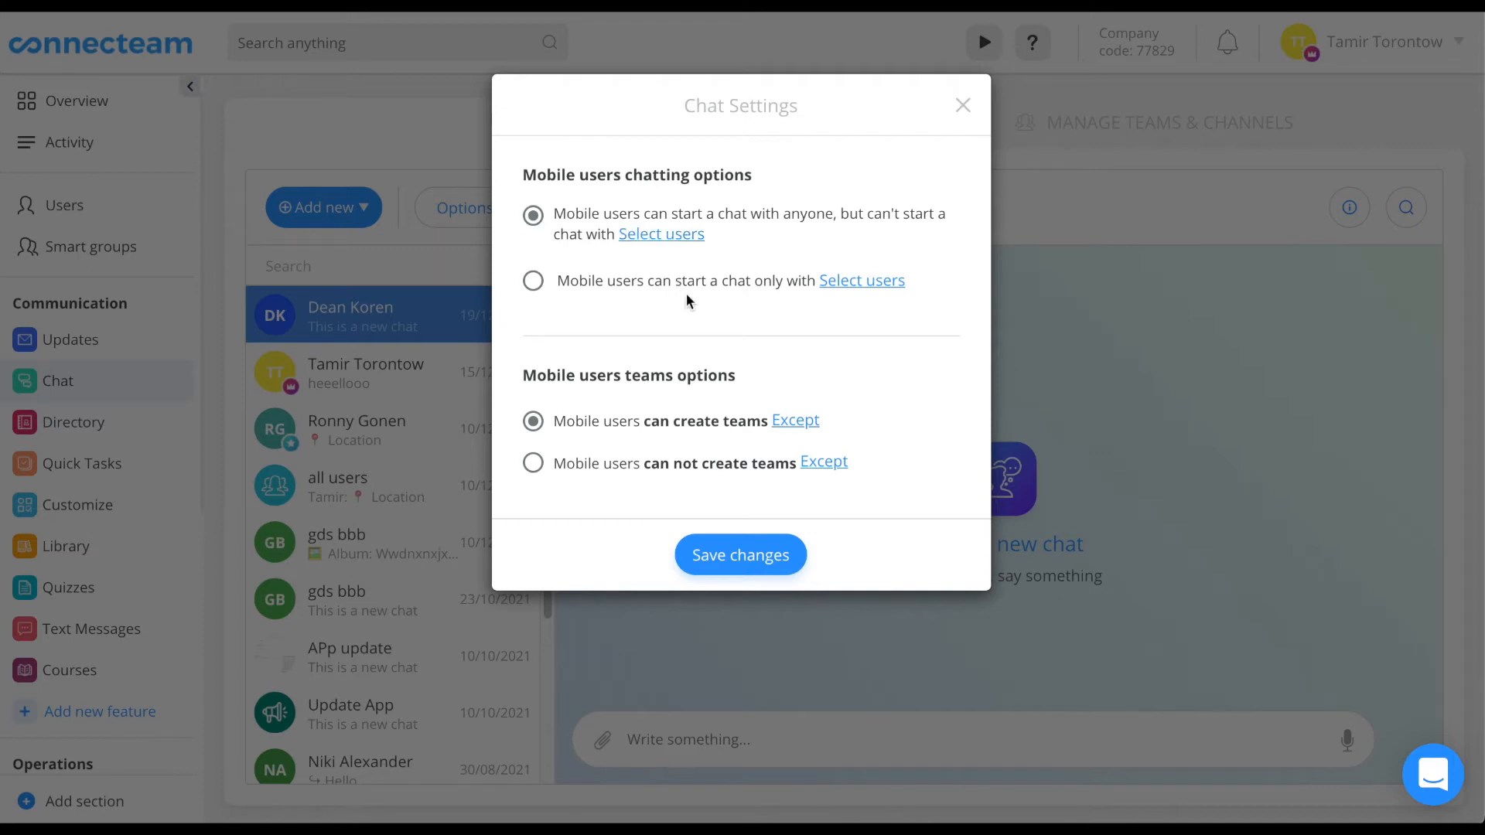
pyautogui.click(535, 284)
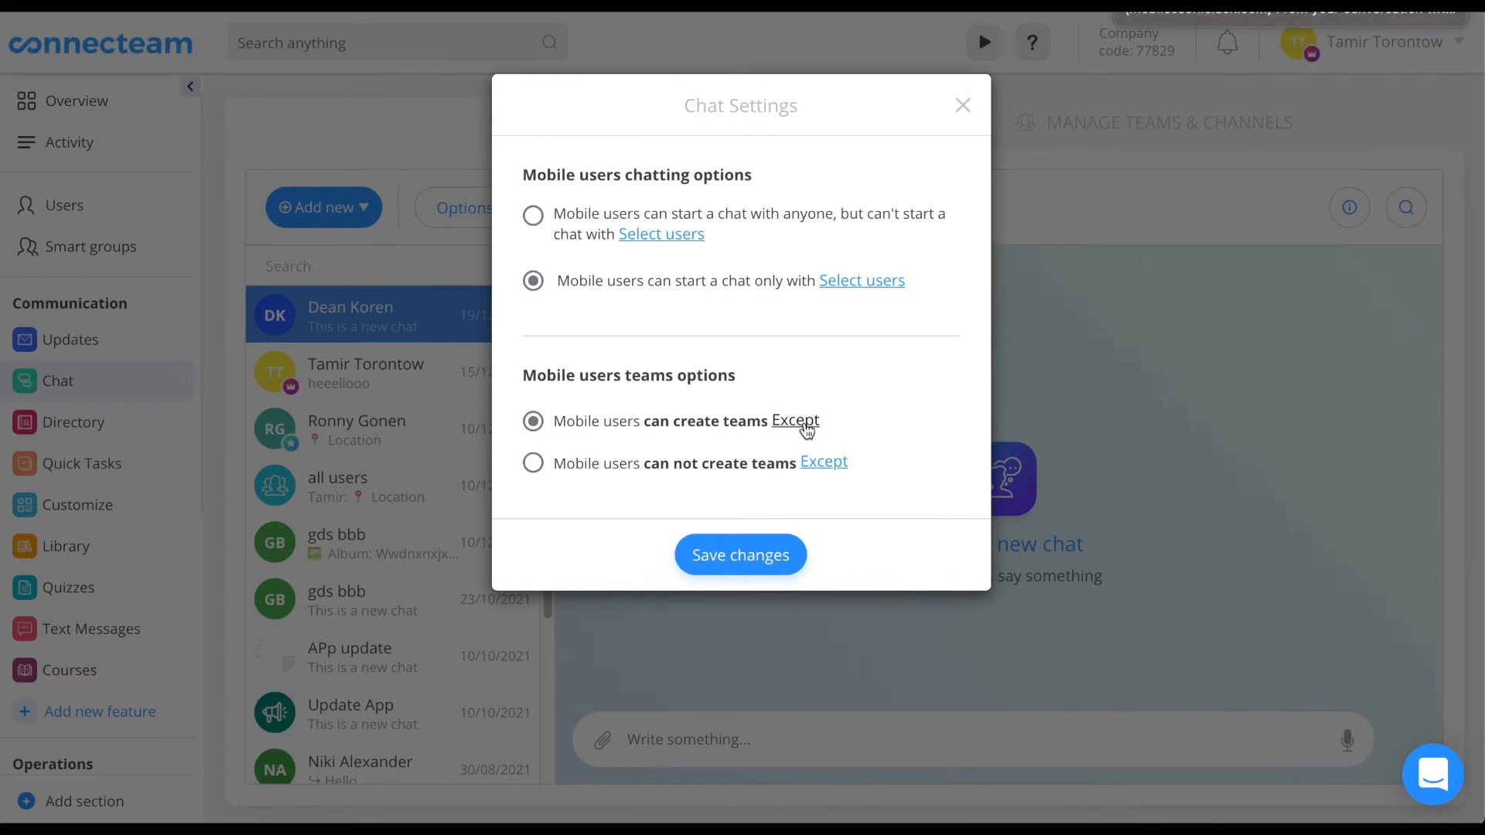
pyautogui.click(534, 464)
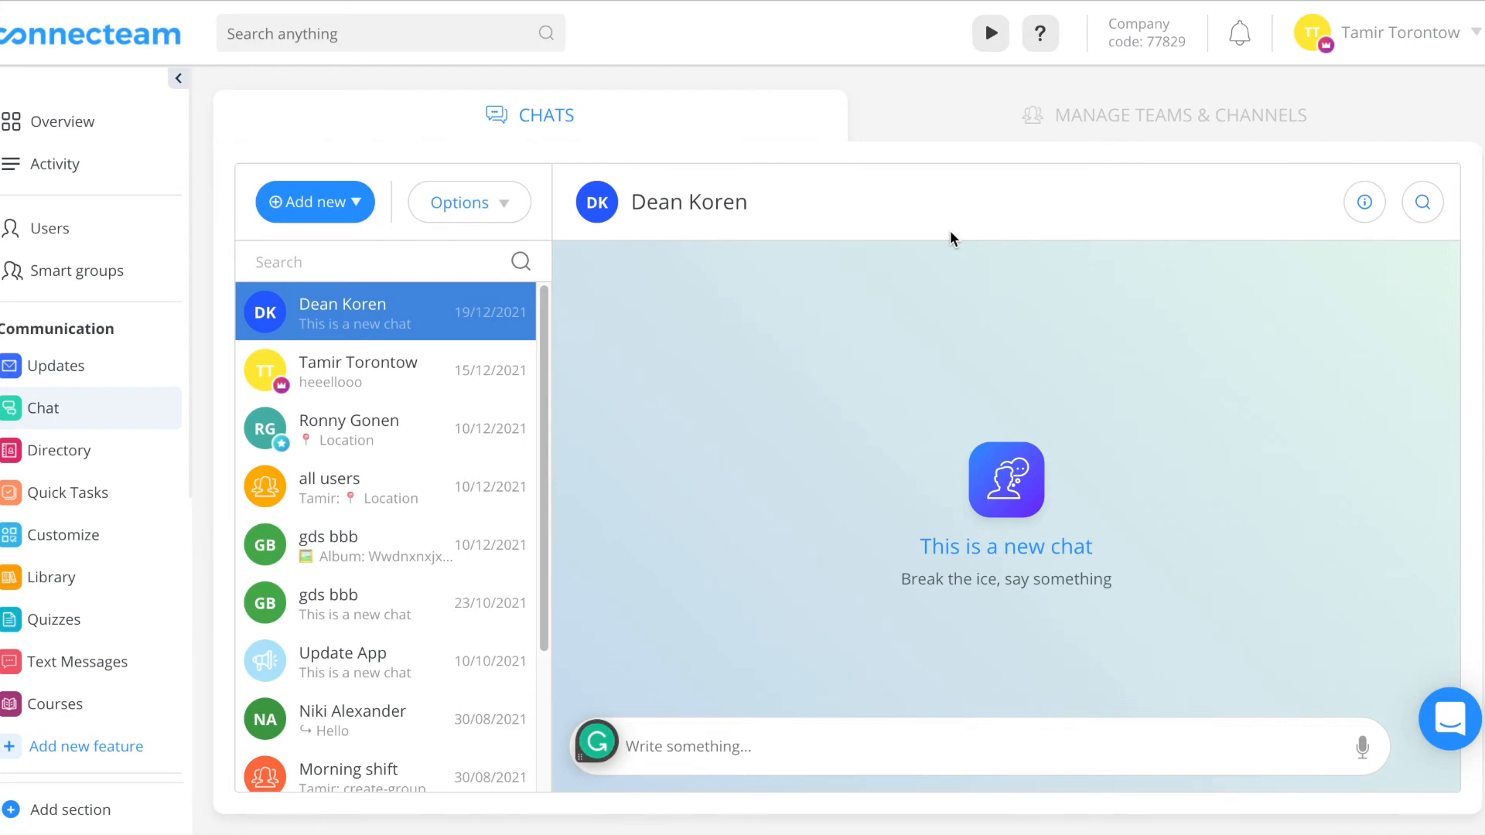
# - Show the Manage Teams & Channels list and start editing the Morning shift team
pyautogui.click(1099, 124)
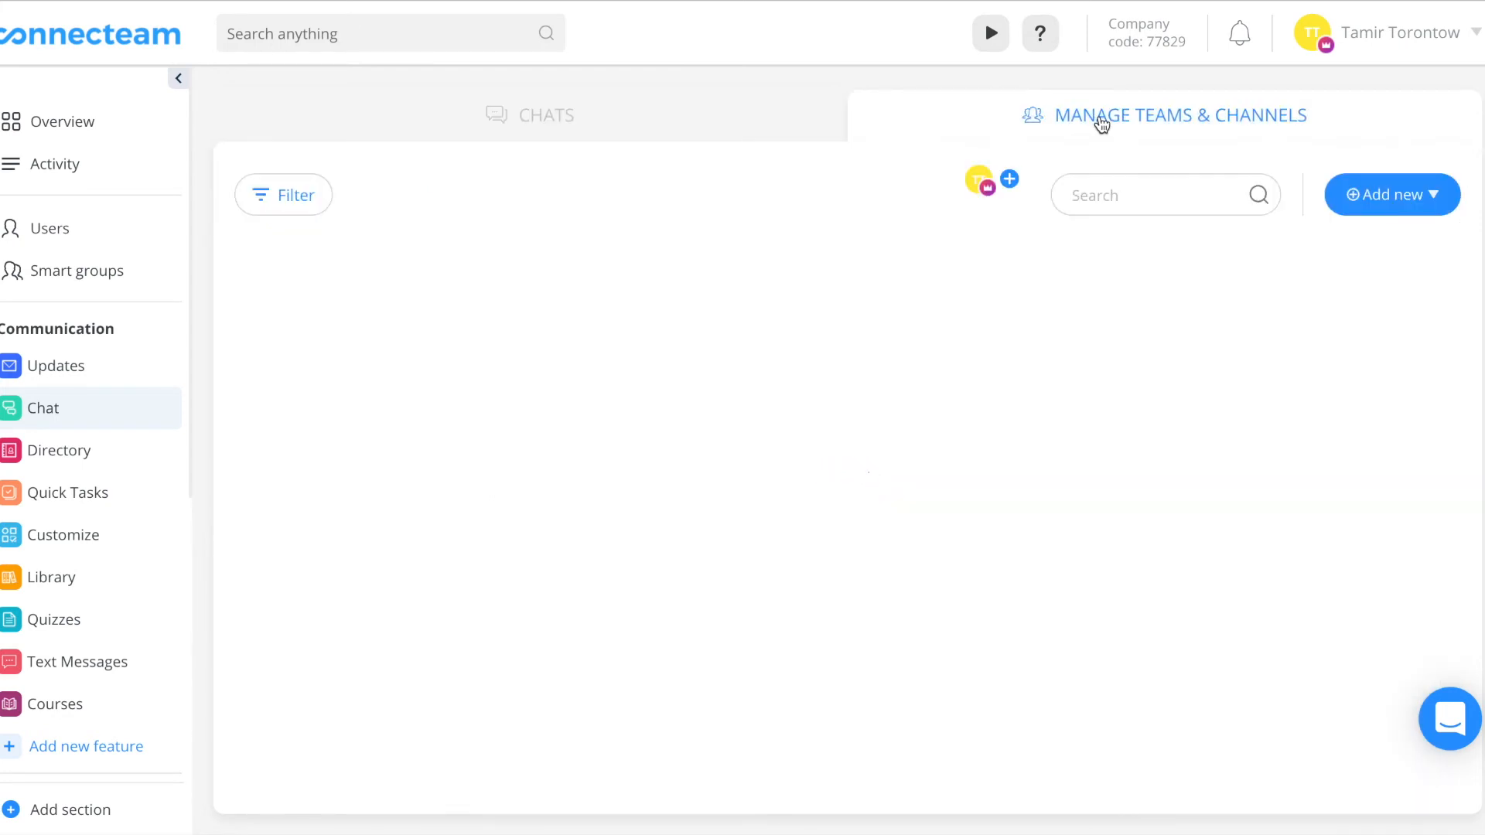
pyautogui.moveTo(1231, 466)
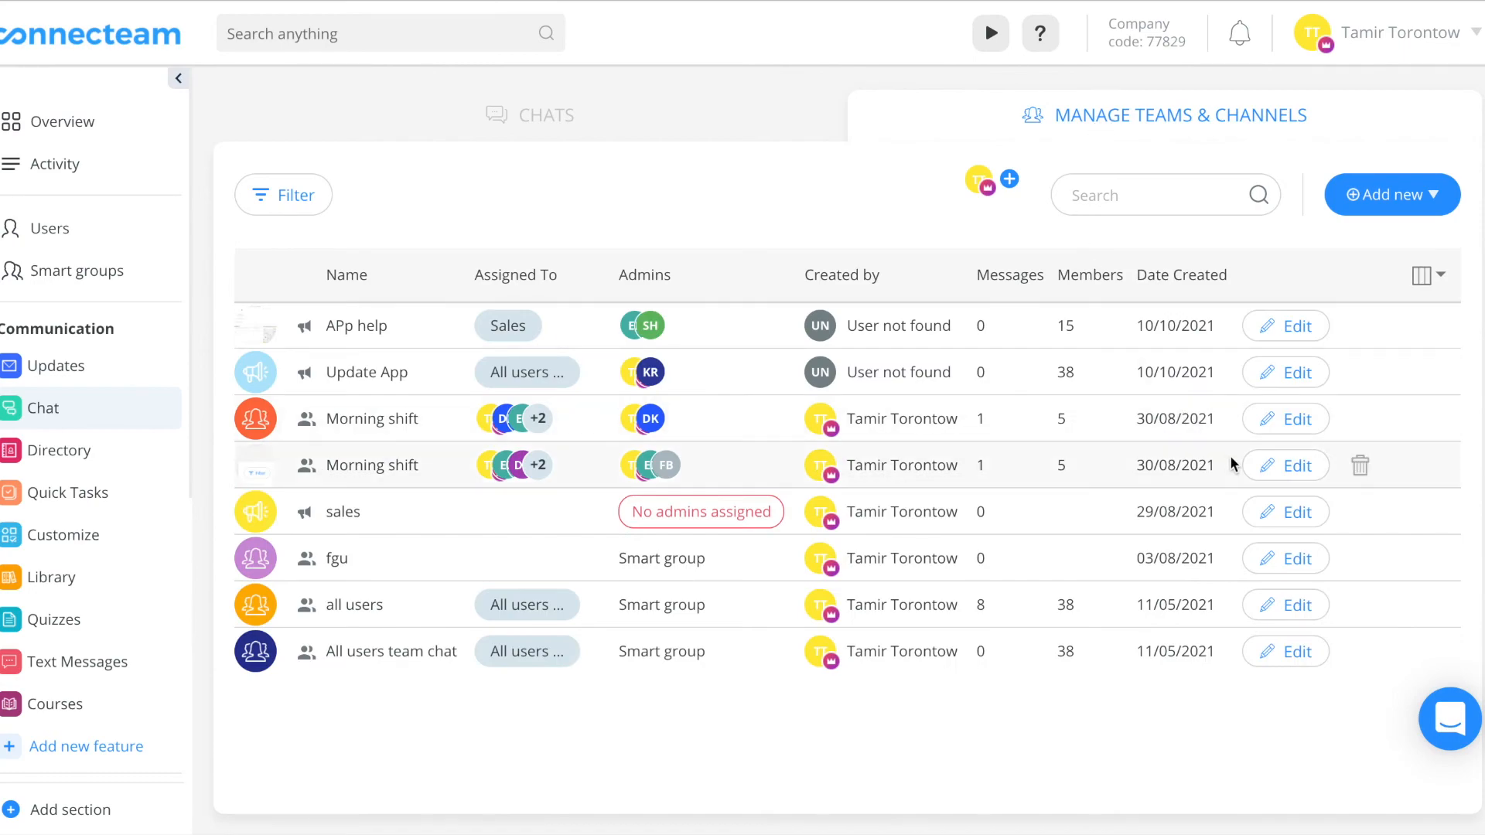
pyautogui.click(1285, 424)
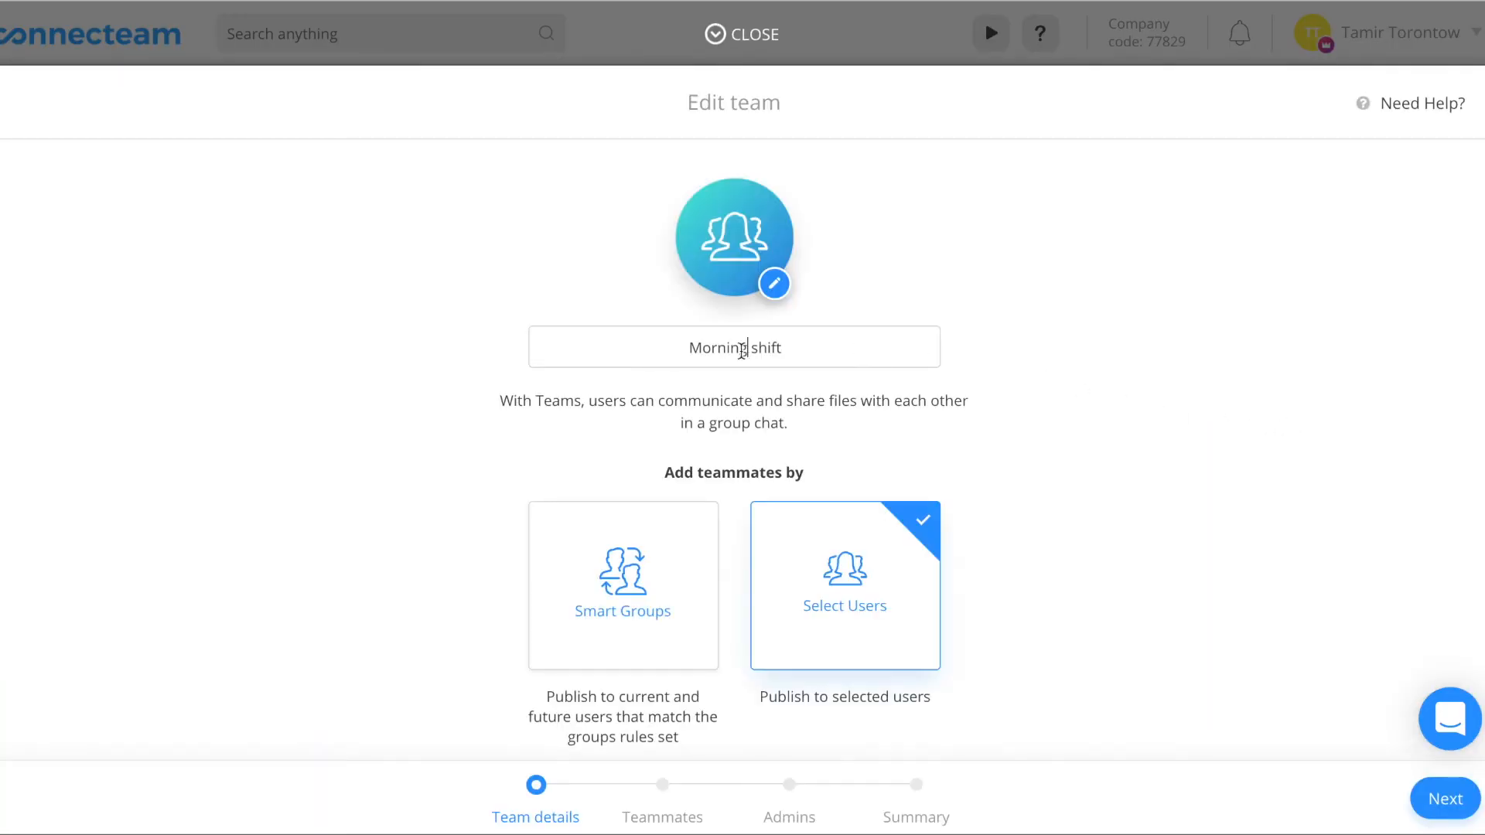
# - Rename the team from Morning shift to Evening shift and continue to its teammates
pyautogui.moveTo(746, 348); pyautogui.dragTo(668, 343)
pyautogui.write('Eve')
pyautogui.write('ning')
pyautogui.click(1450, 800)
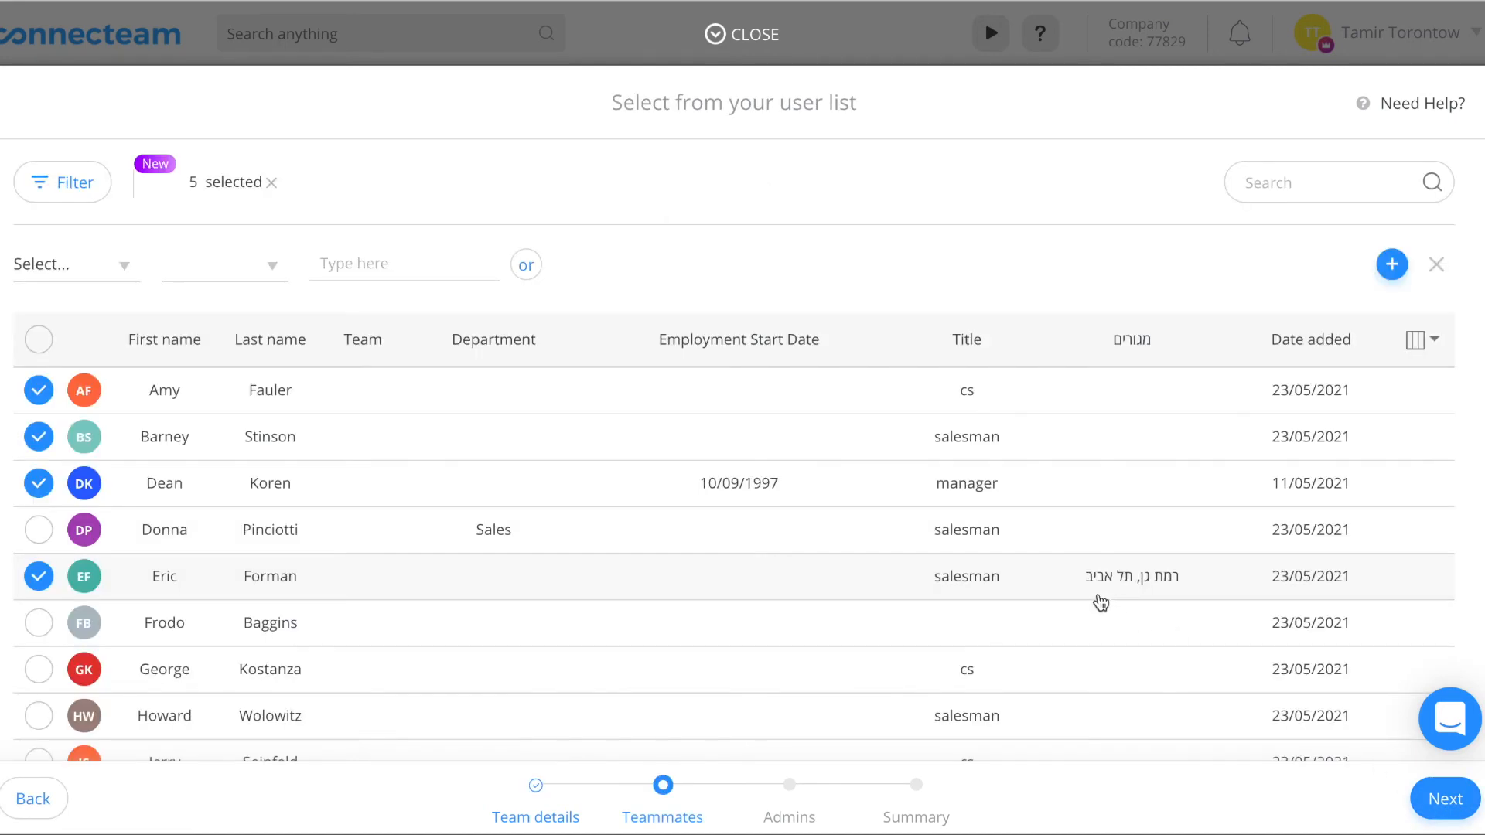
# - Uncheck the manager and fifth user, add the seventh, eighth and last users for six teammates, then continue
pyautogui.click(37, 485)
pyautogui.click(38, 578)
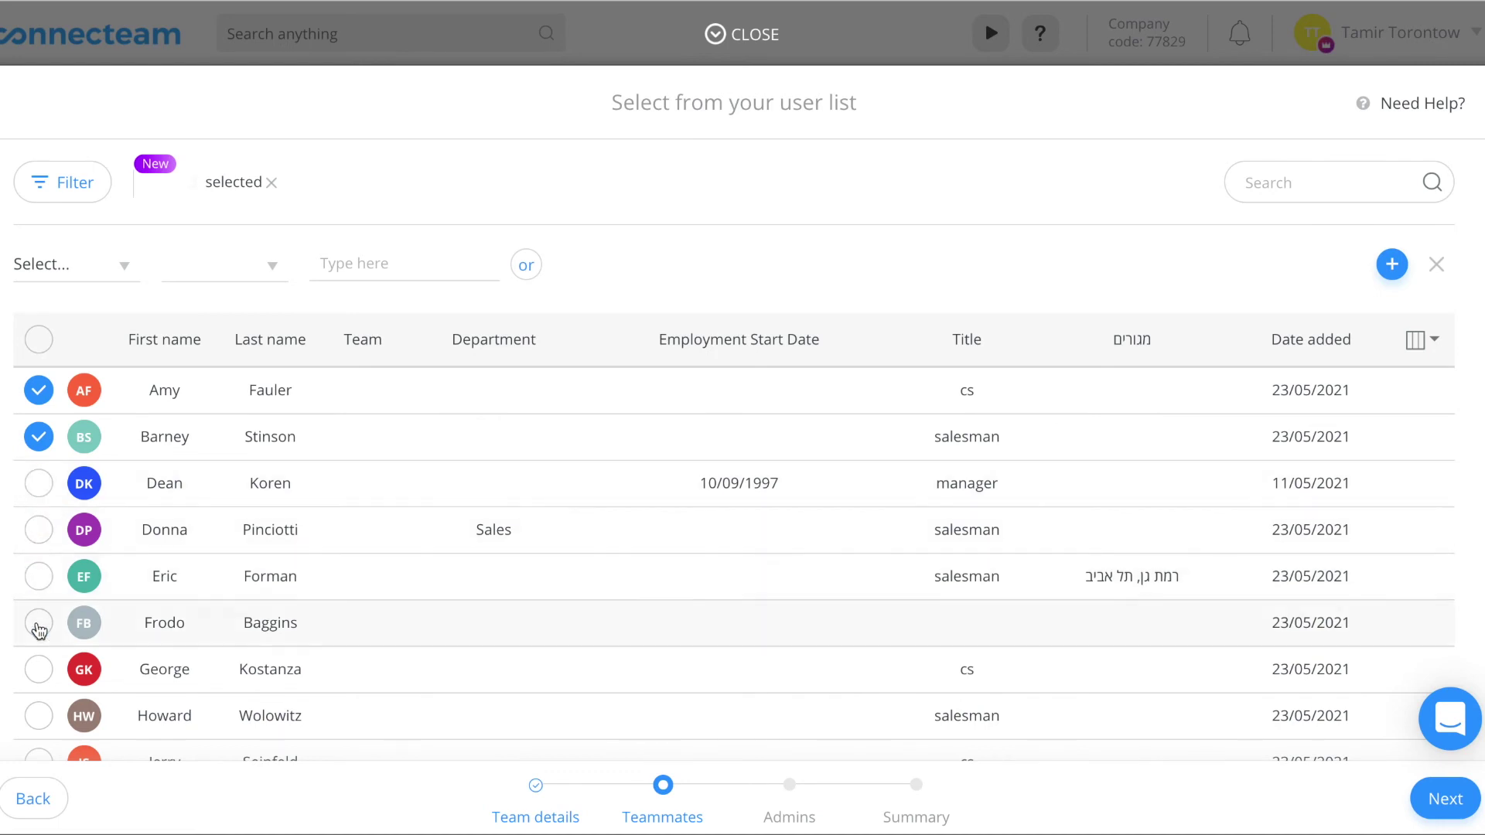
pyautogui.click(39, 670)
pyautogui.click(38, 717)
pyautogui.click(36, 755)
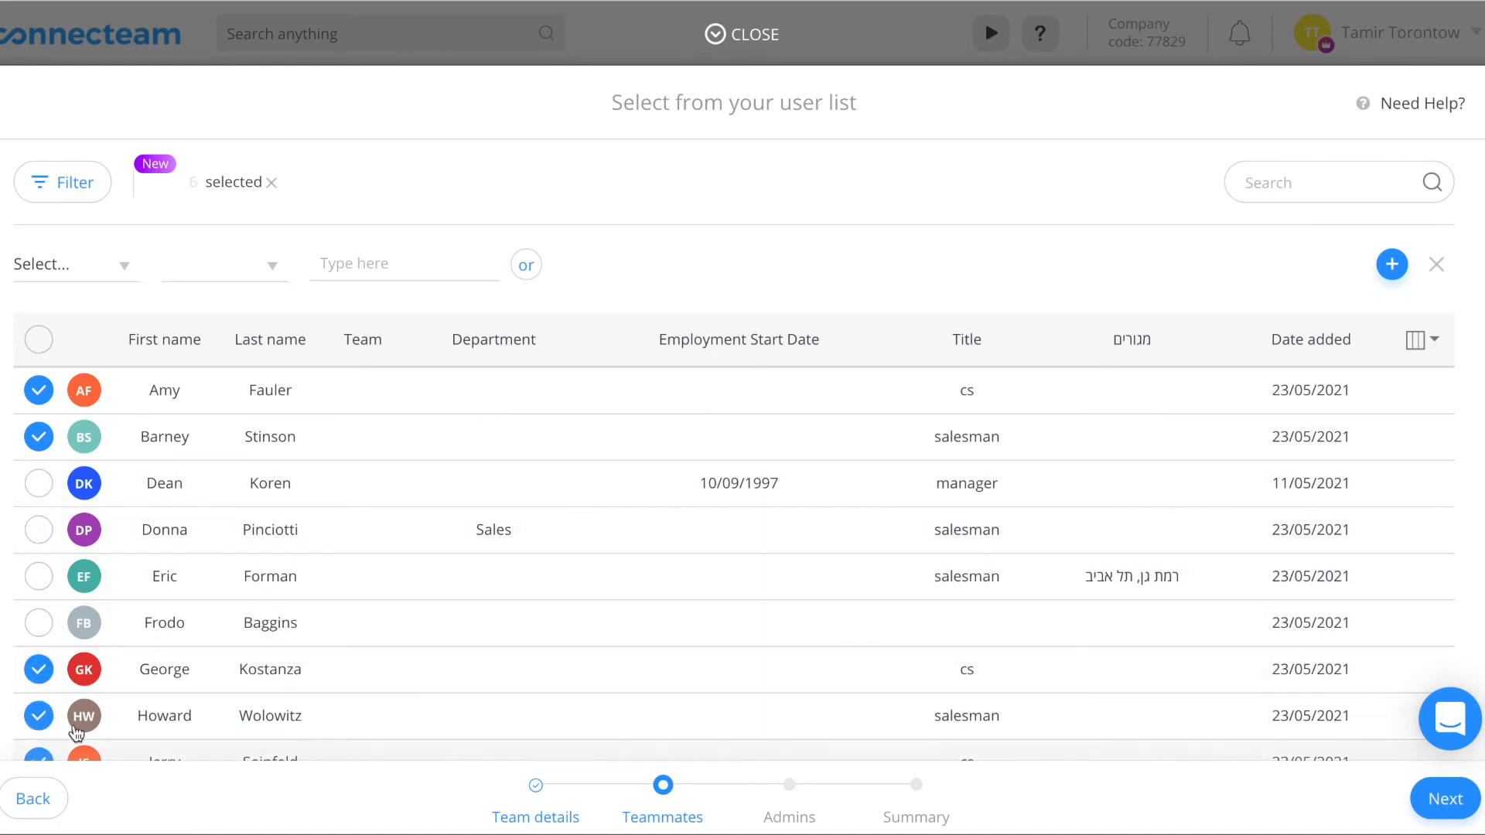
pyautogui.click(1445, 804)
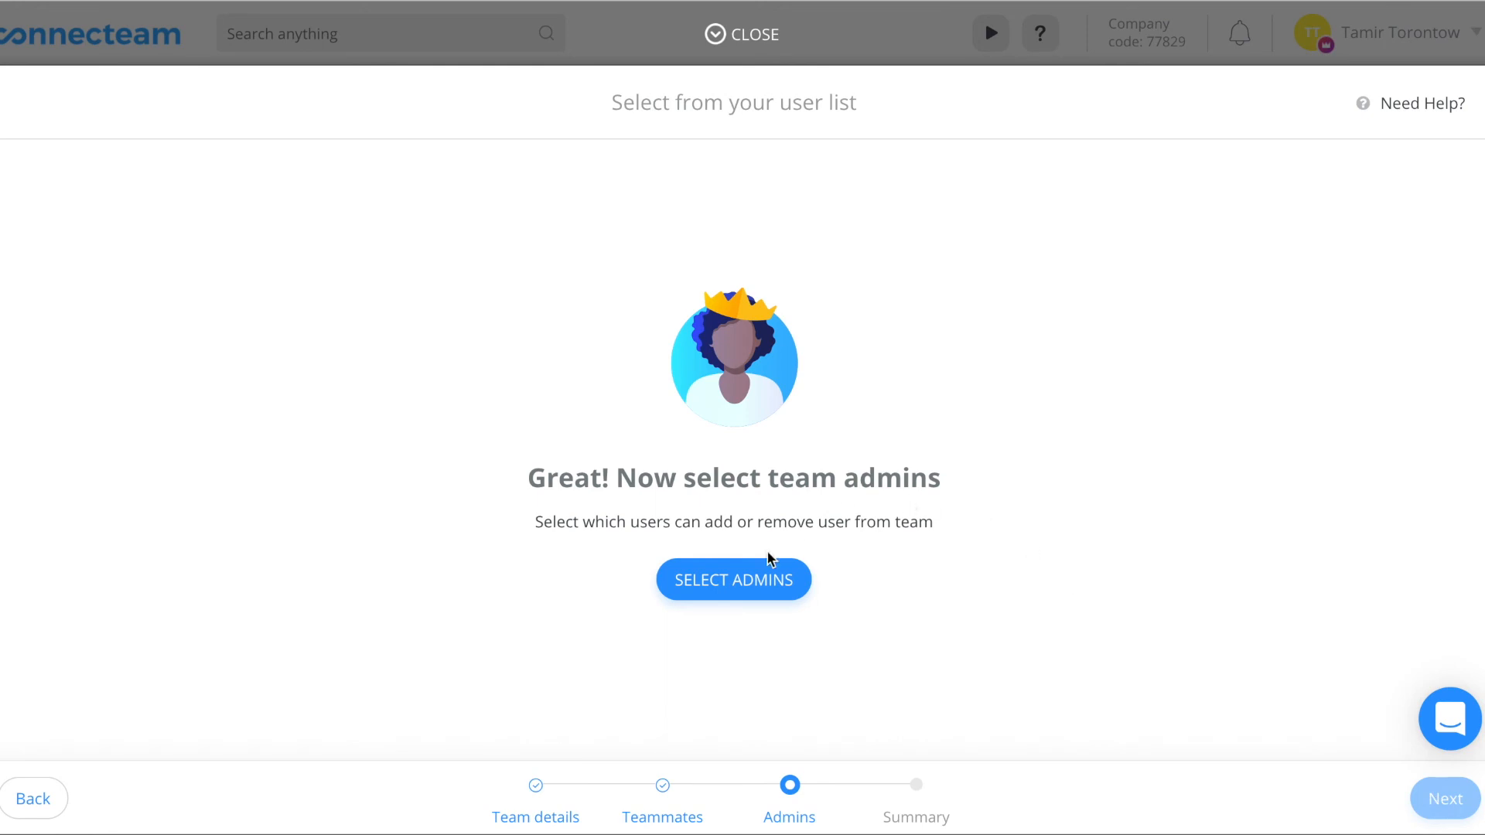
# - Make the first two teammates below the owner admins, giving three admins, and reach the summary
pyautogui.click(761, 588)
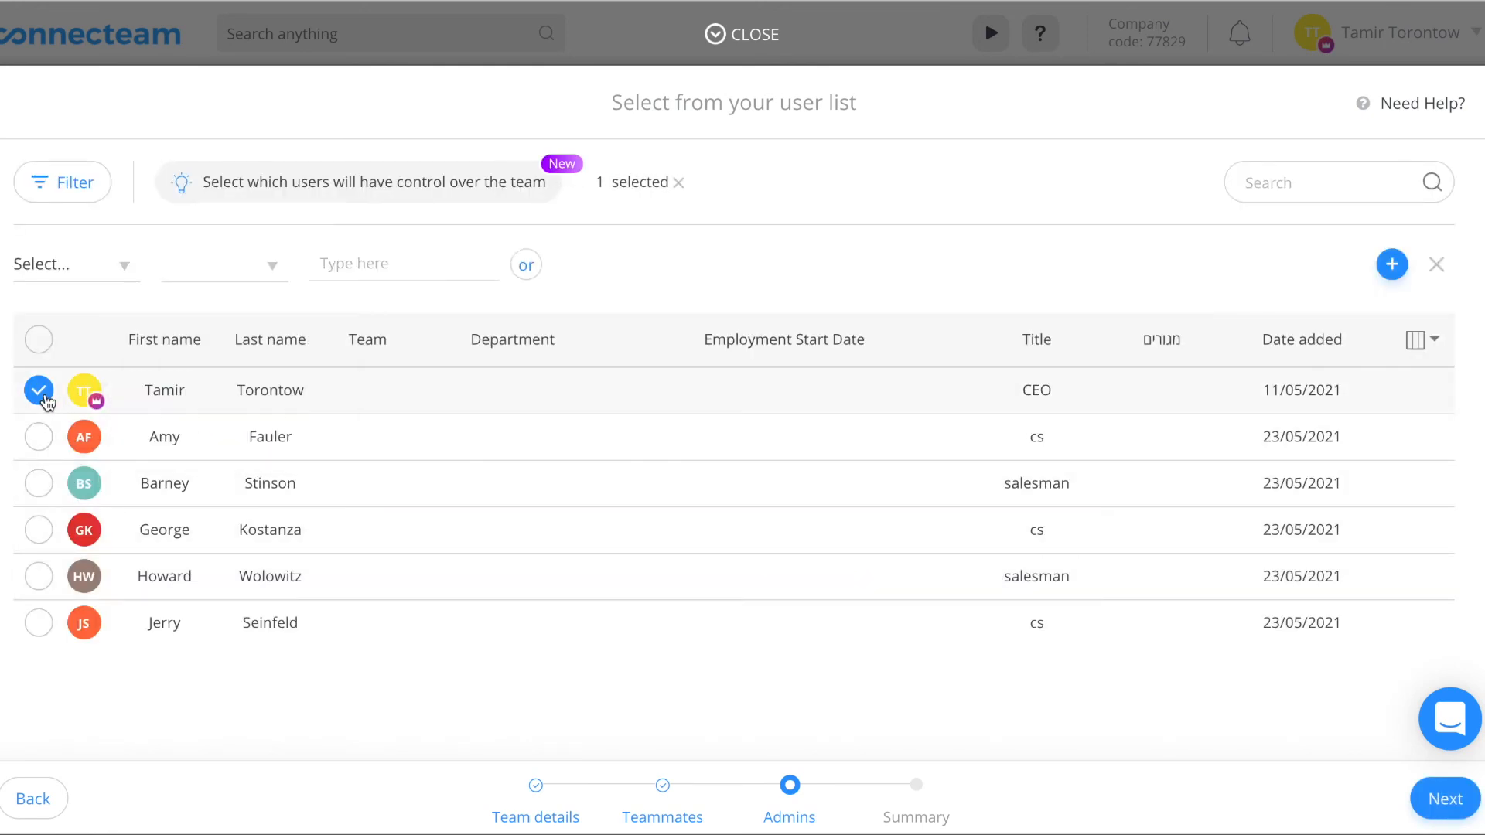
pyautogui.click(38, 436)
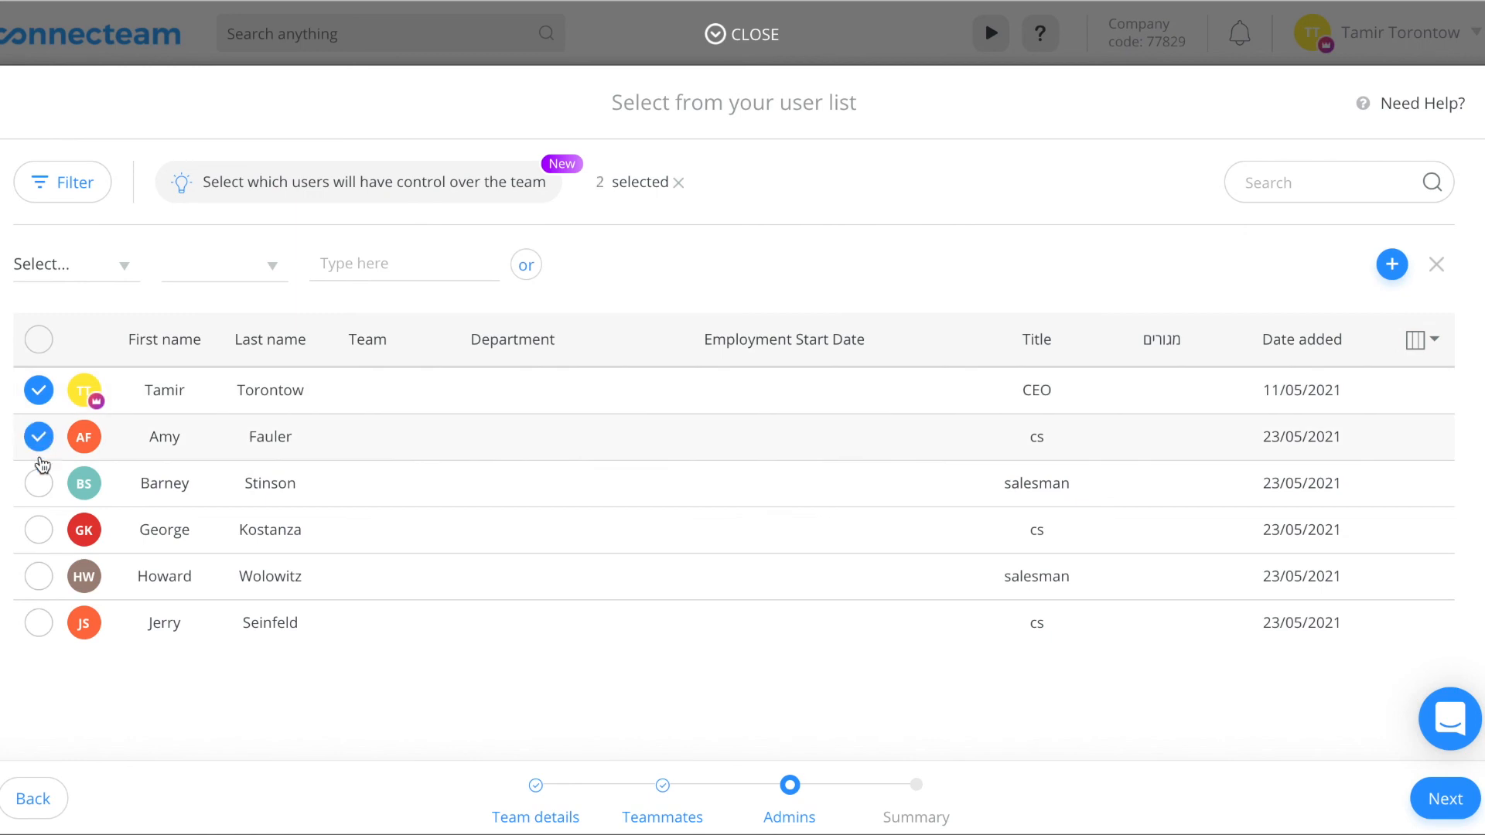
pyautogui.click(39, 484)
pyautogui.click(1446, 801)
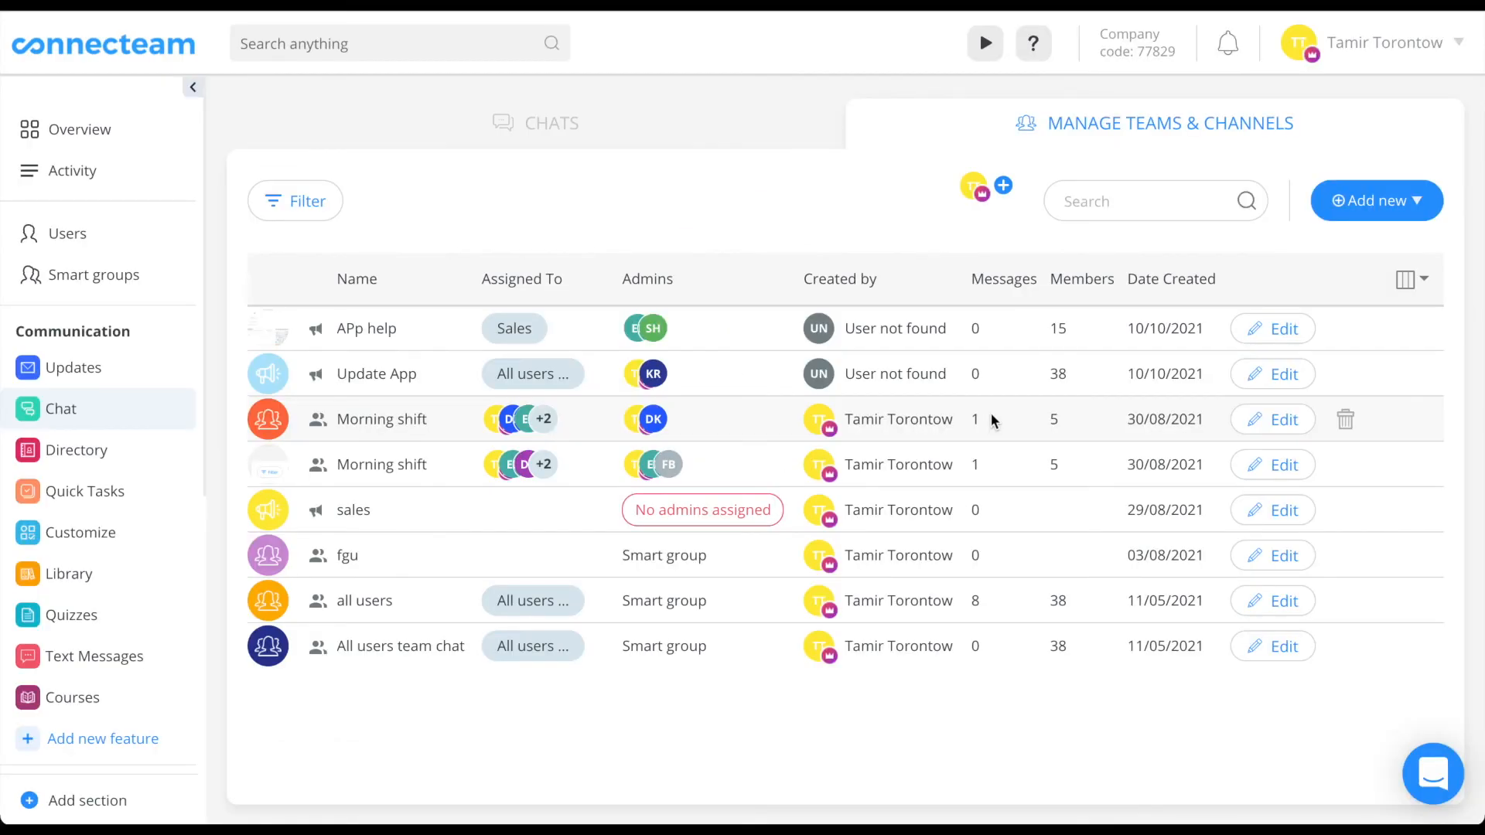
# - Delete the fgu team and confirm its removal from the list
pyautogui.moveTo(1183, 578)
pyautogui.click(1345, 559)
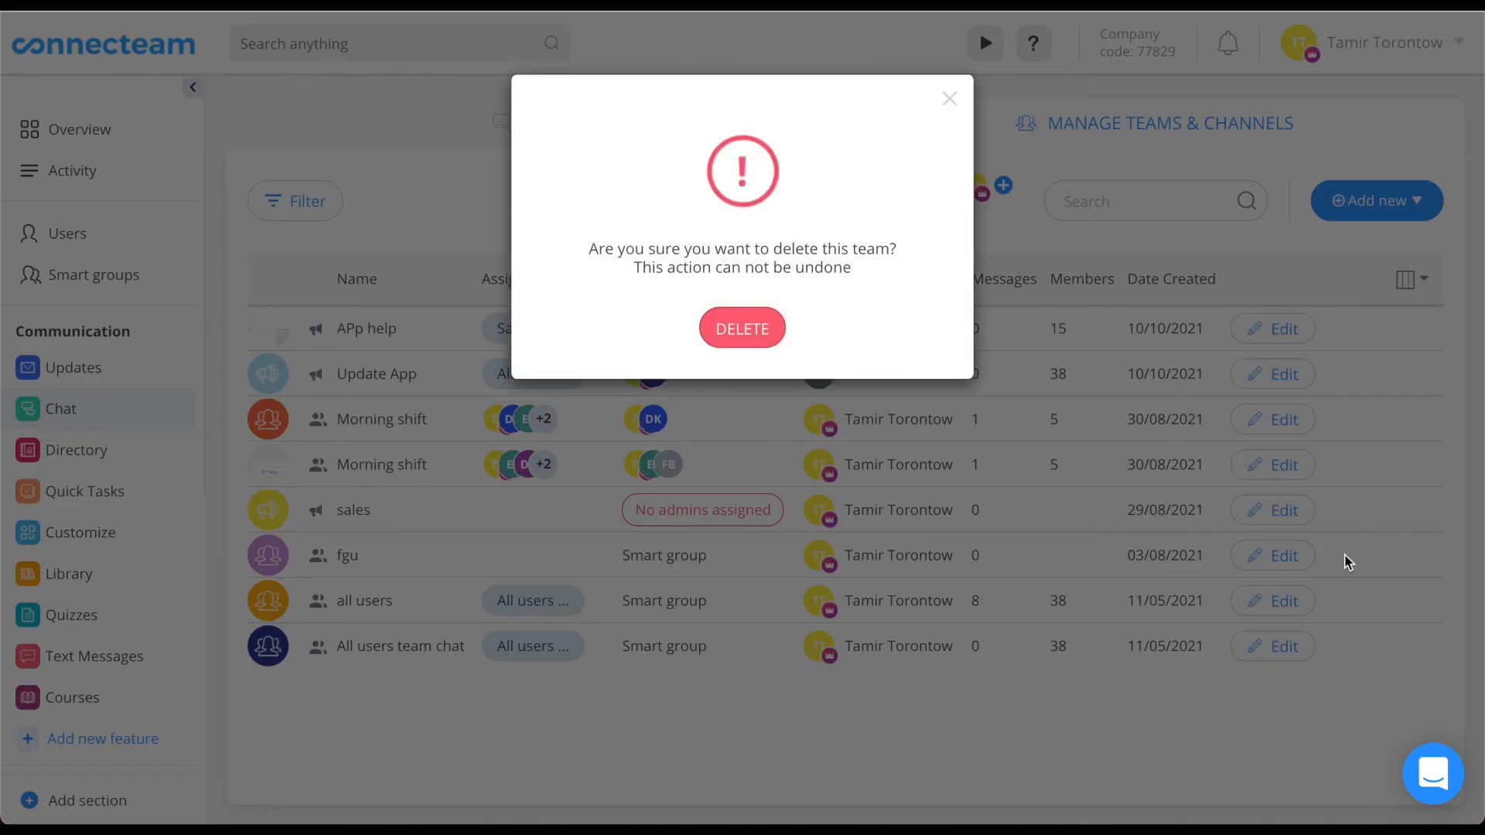
pyautogui.click(739, 332)
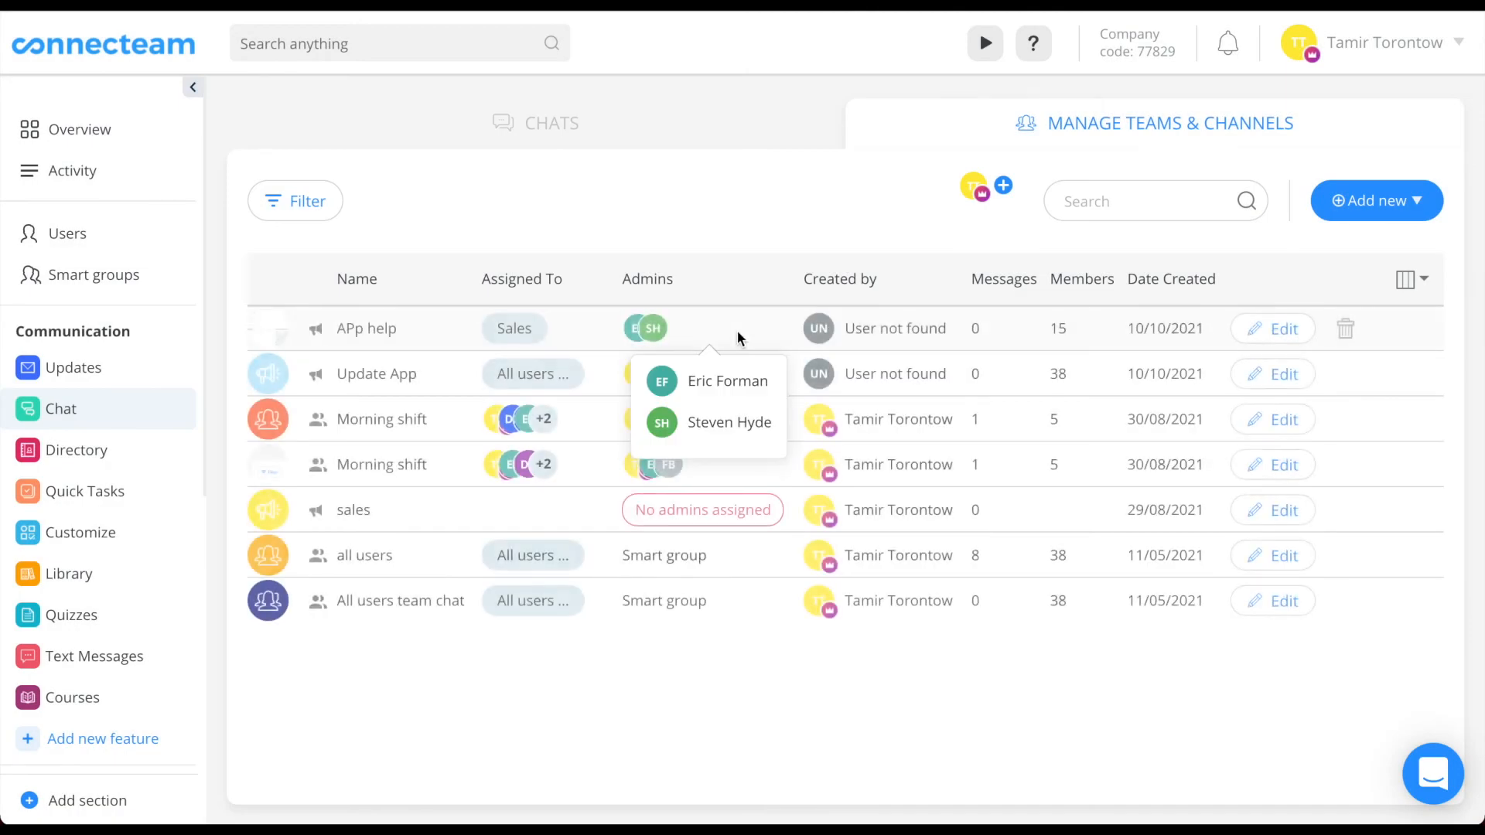